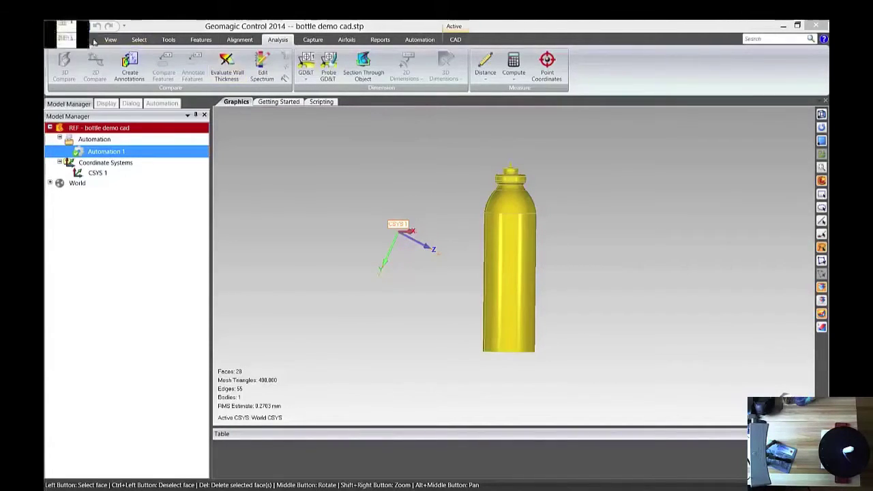
# Step: Review the digitizer settings in the program options, then close them
pyautogui.click(55, 32)
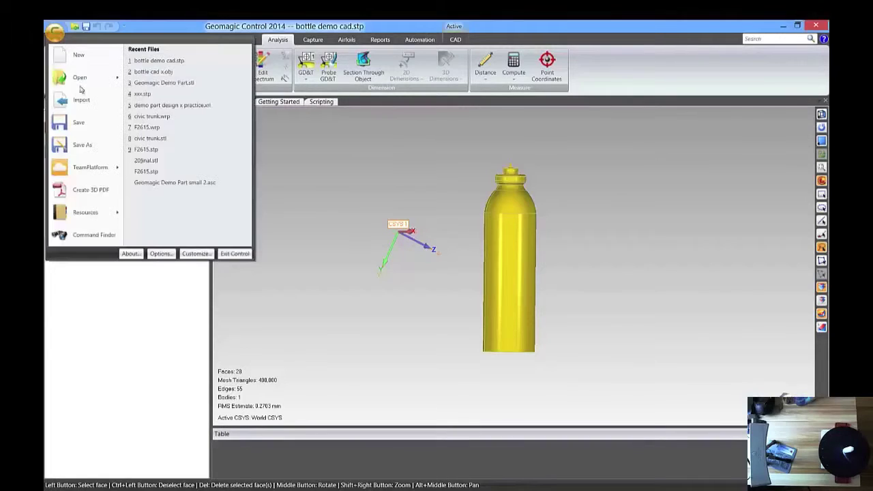
pyautogui.click(161, 254)
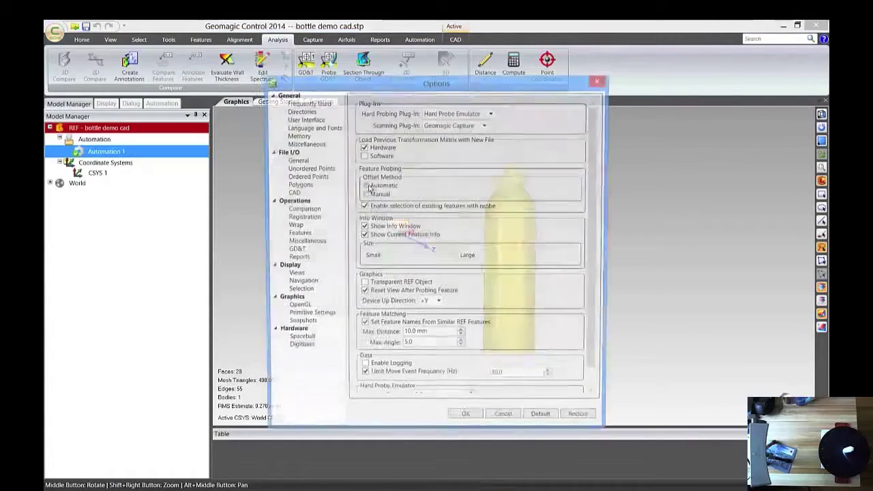
pyautogui.click(305, 350)
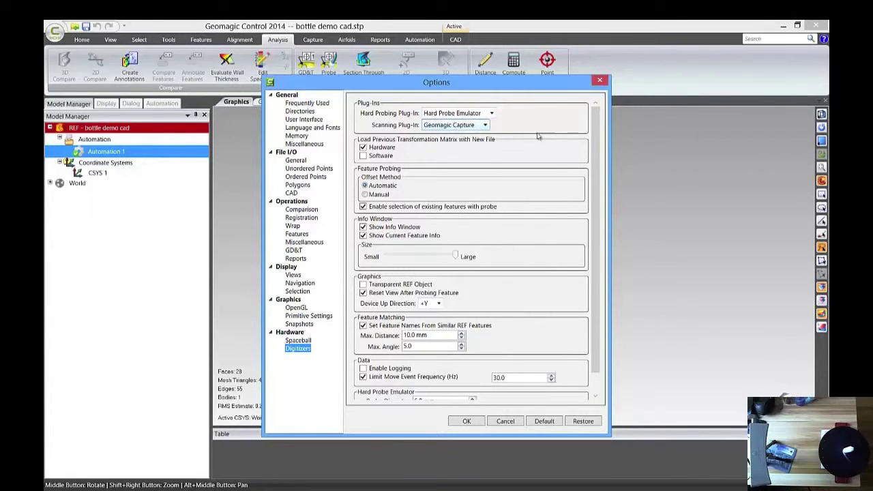
pyautogui.click(467, 421)
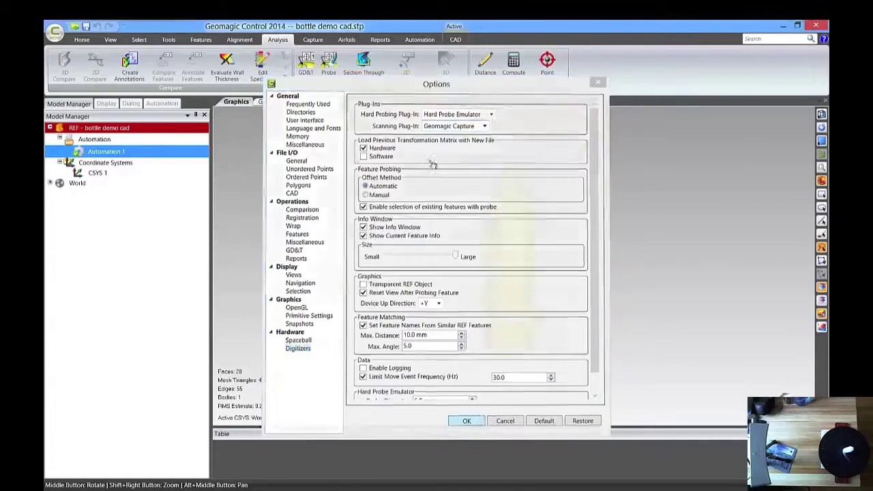
# Step: Scan the physical bottle with Geomagic Capture at 16 ms exposure
pyautogui.click(313, 40)
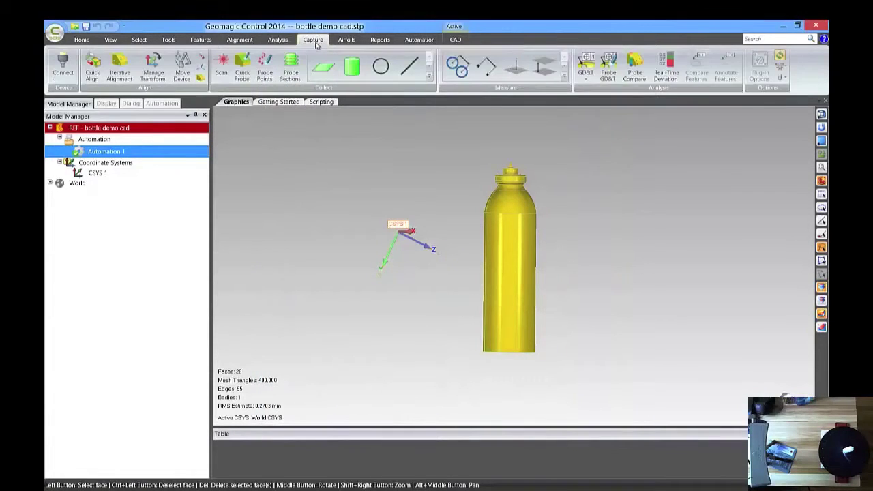
pyautogui.click(222, 68)
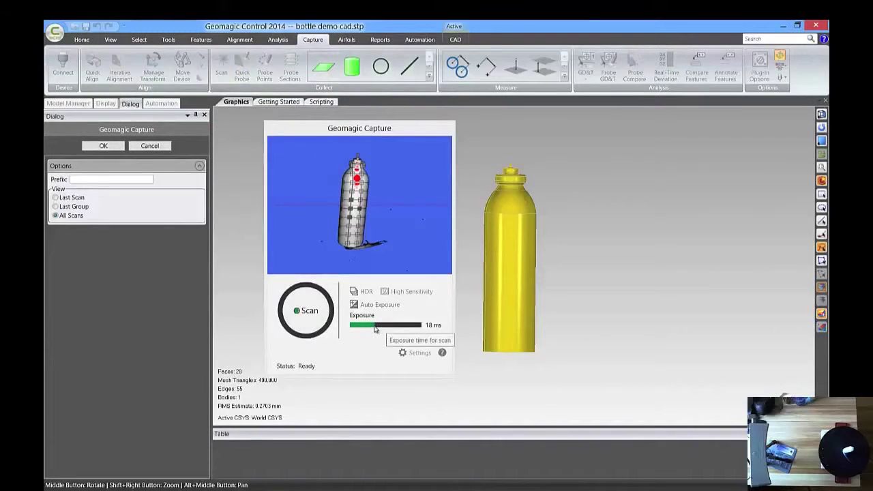
pyautogui.click(375, 326)
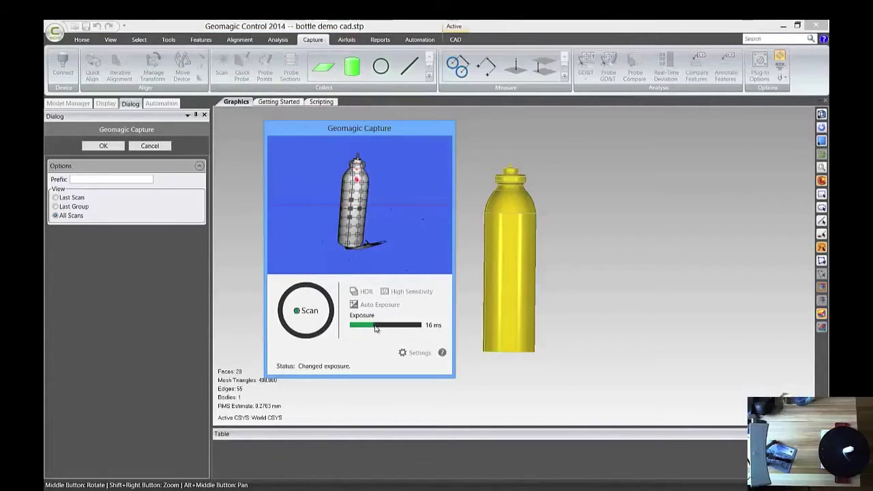
pyautogui.click(316, 320)
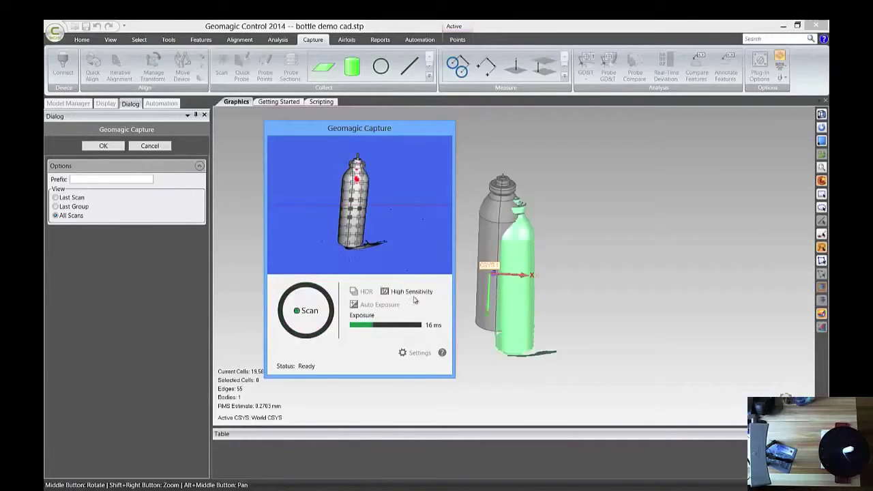
# Step: Keep the captured Scan 1 and set it as the test object
pyautogui.click(103, 146)
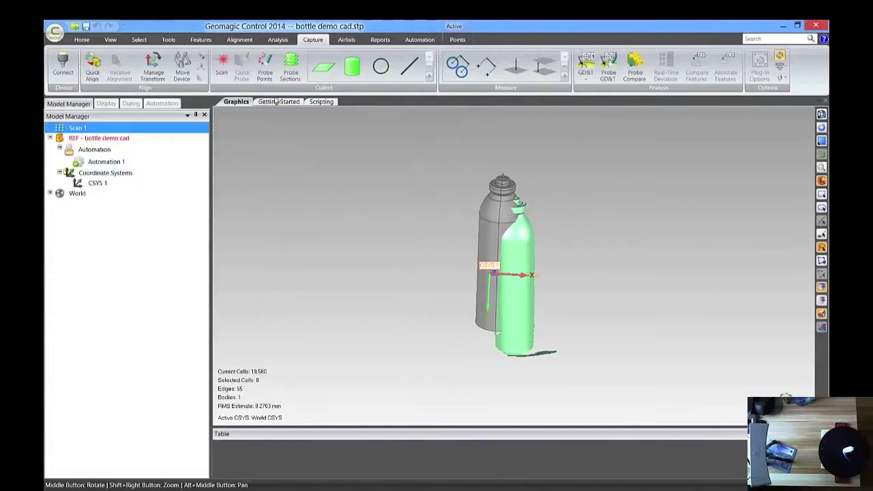
pyautogui.click(251, 41)
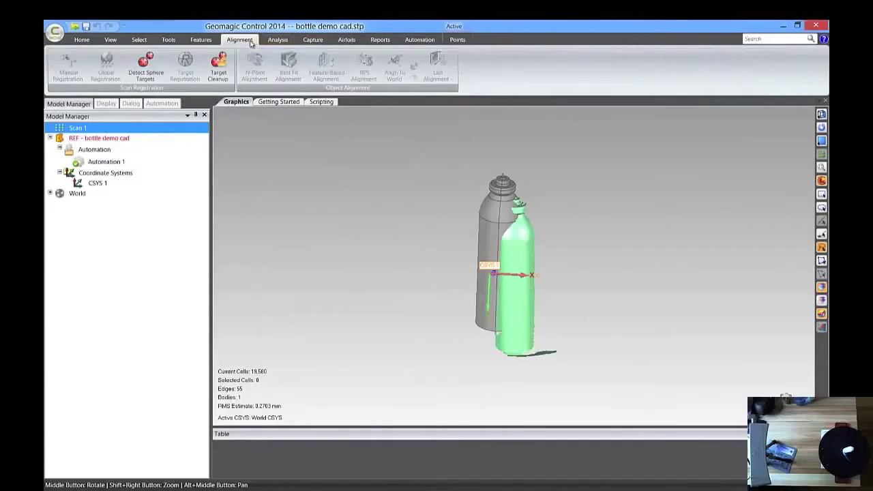
pyautogui.rightClick(86, 130)
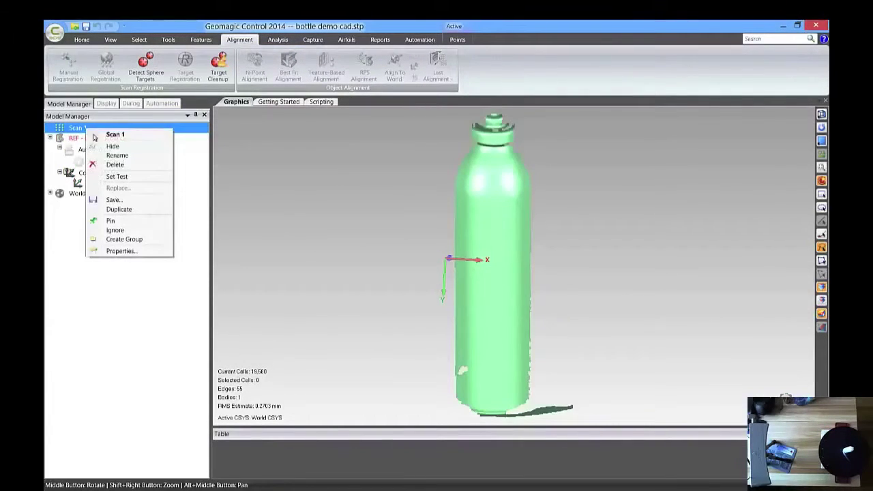
pyautogui.click(117, 176)
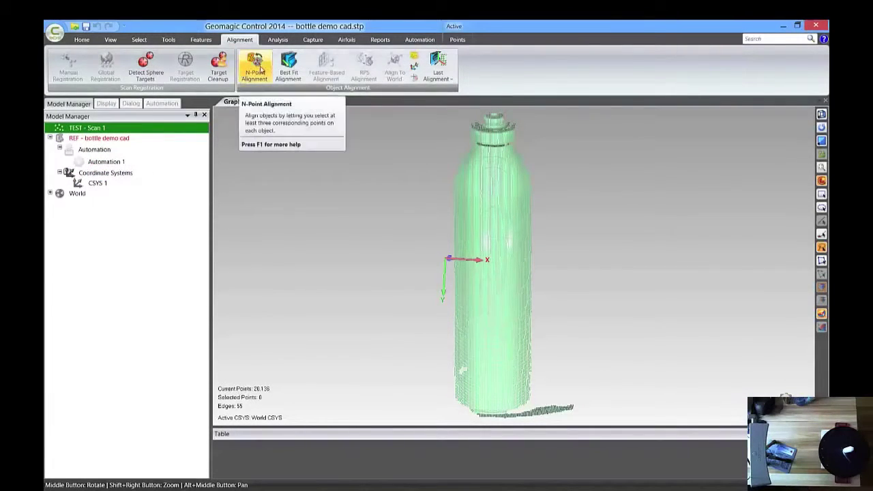
# Step: Best-fit align Scan 1 onto the bottle CAD model, RMS error about 1.37 mm
pyautogui.click(287, 68)
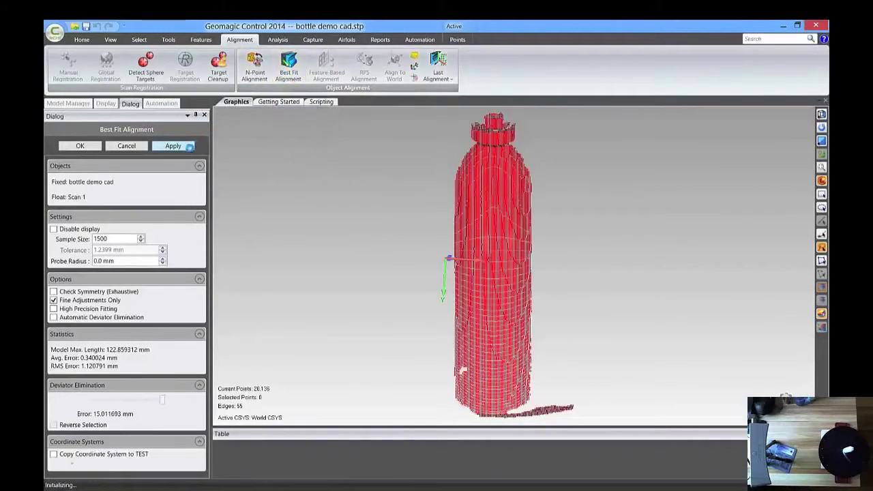
pyautogui.click(184, 146)
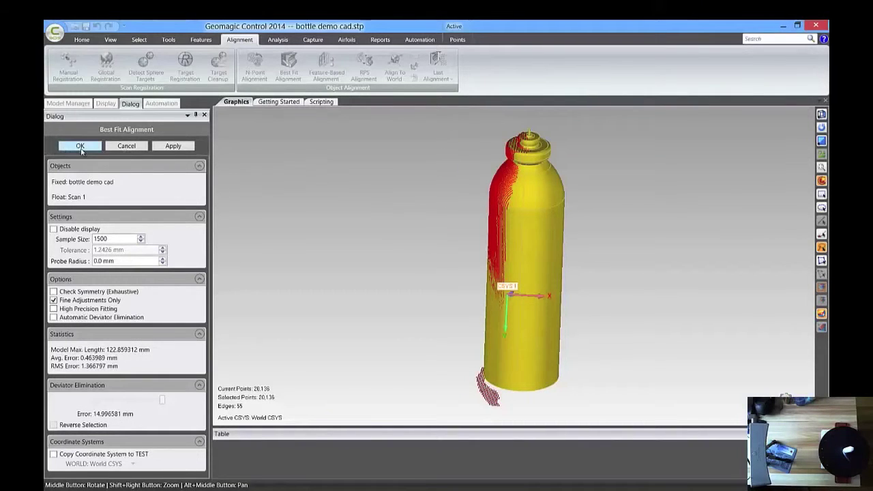
pyautogui.click(80, 147)
pyautogui.moveTo(364, 270); pyautogui.dragTo(302, 251, button='middle')
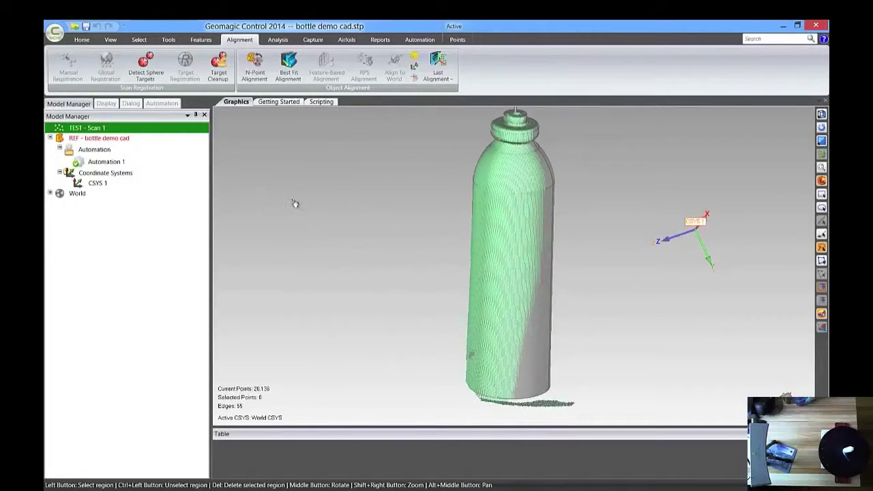
# Step: Run 3D Compare of Scan 1 against the CAD bottle and keep the deviation map (+1.28 to -1.87 mm)
pyautogui.click(277, 39)
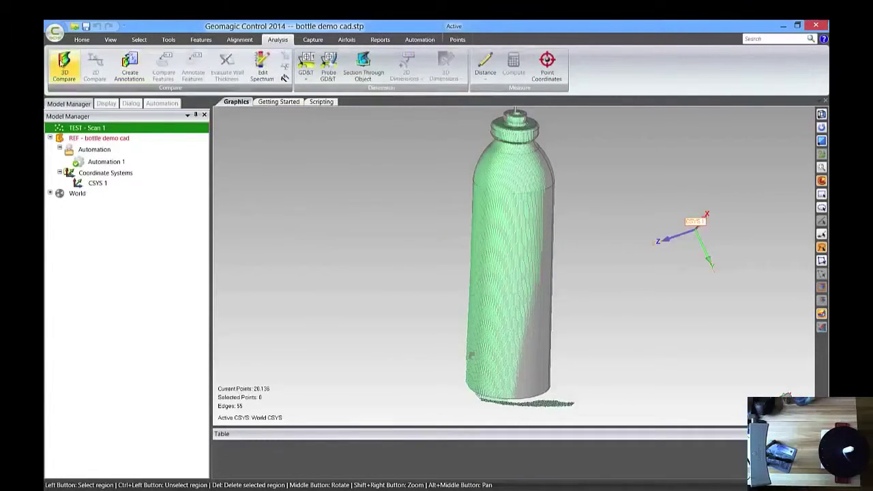
pyautogui.click(64, 65)
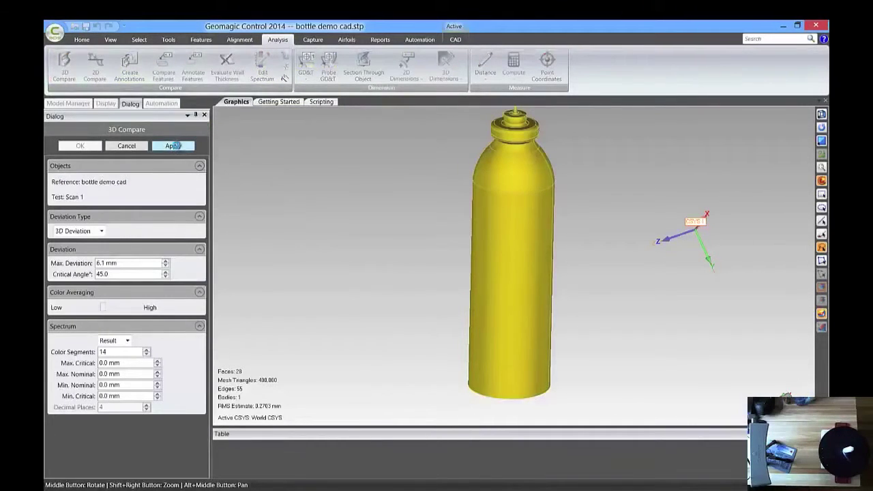
pyautogui.click(173, 146)
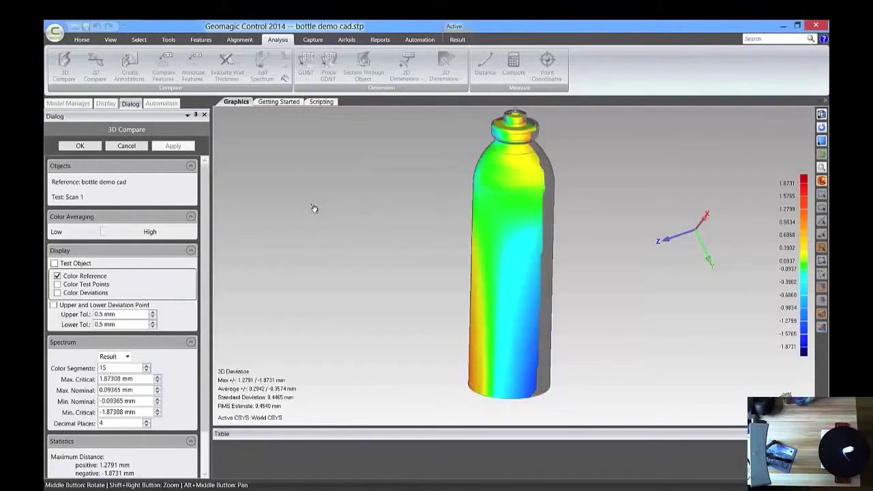
pyautogui.moveTo(327, 260); pyautogui.dragTo(342, 242, button='middle')
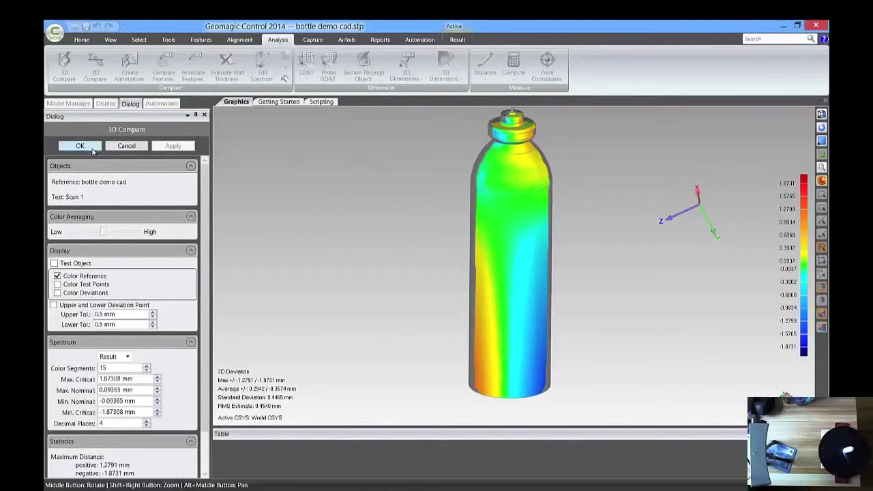
pyautogui.click(133, 148)
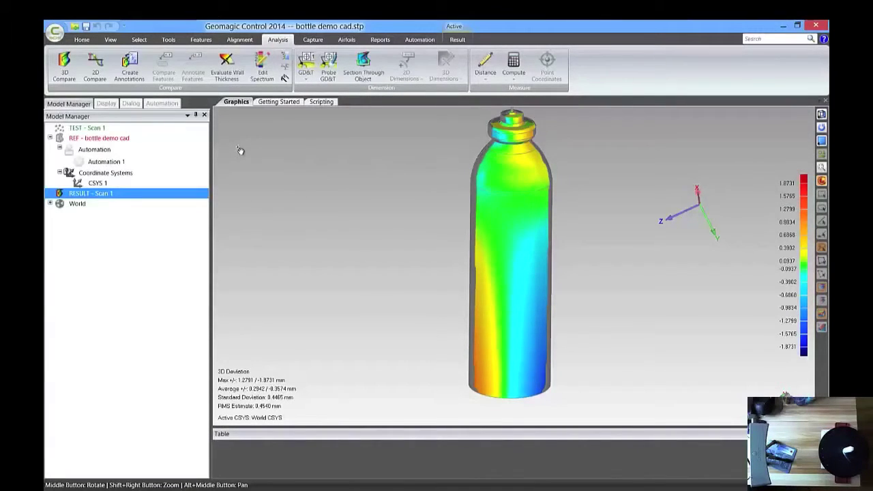
# Step: Compute planar 2D deviation along a vertical section line through the bottle at 81.114 mm
pyautogui.click(95, 66)
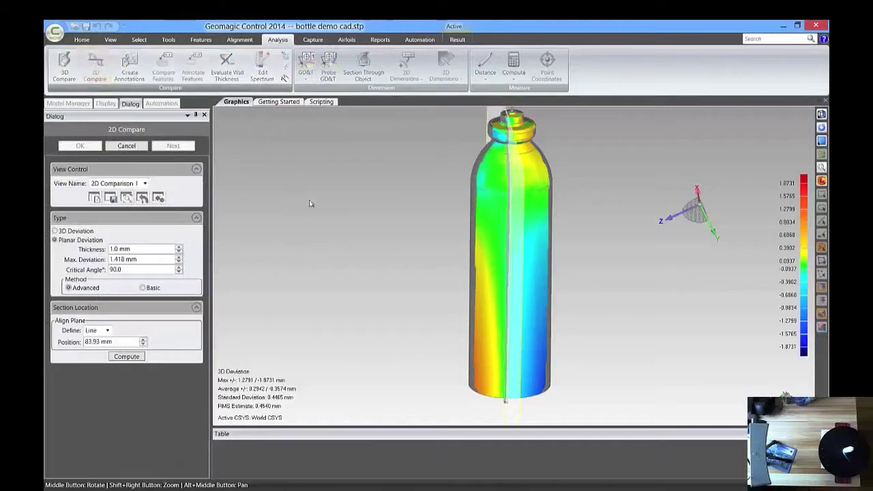
pyautogui.moveTo(414, 218); pyautogui.dragTo(517, 198, button='middle')
pyautogui.scroll(-2, 517, 198)
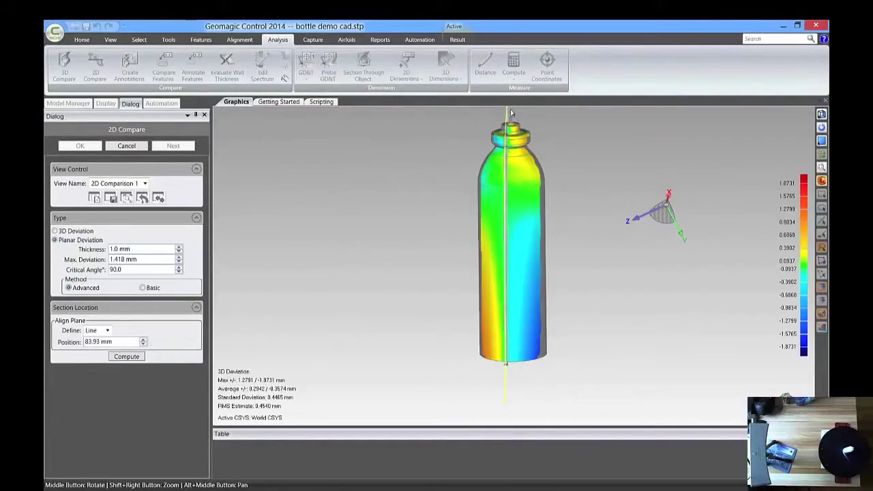
pyautogui.moveTo(513, 136); pyautogui.dragTo(515, 389)
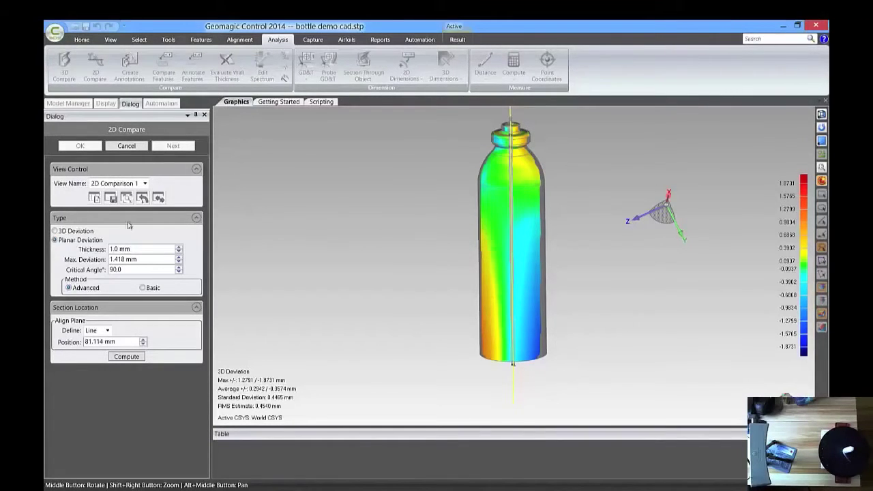
pyautogui.click(136, 355)
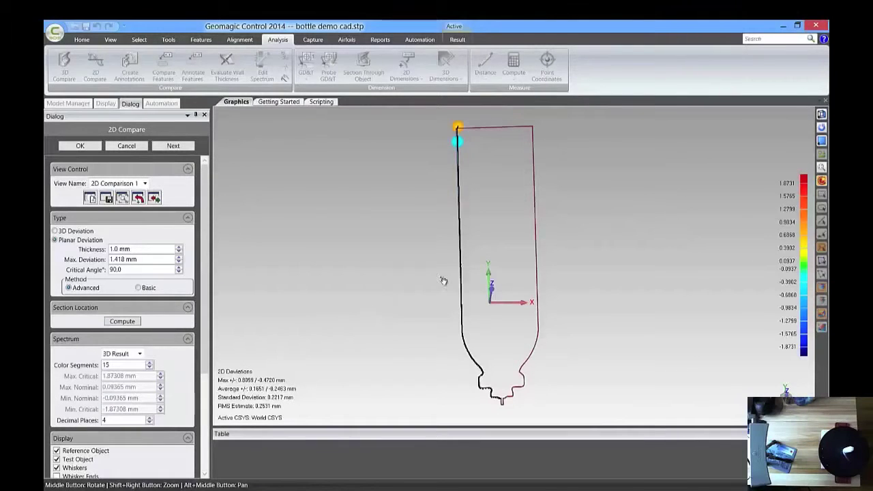
pyautogui.scroll(8, 455, 271)
pyautogui.scroll(-8, 472, 240)
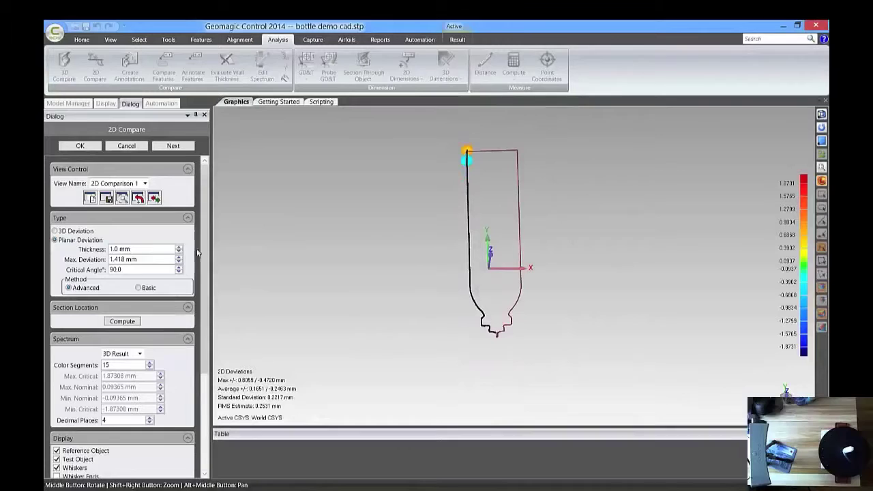
# Step: Keep 2D Comparison 1, then cut Section B-B vertically through the bottle at 79.343 mm
pyautogui.click(80, 145)
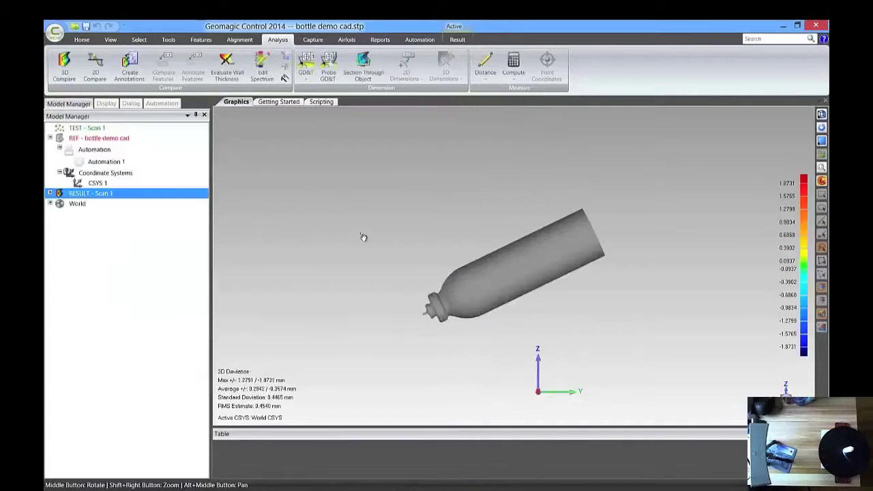
pyautogui.moveTo(419, 294); pyautogui.dragTo(440, 267, button='middle')
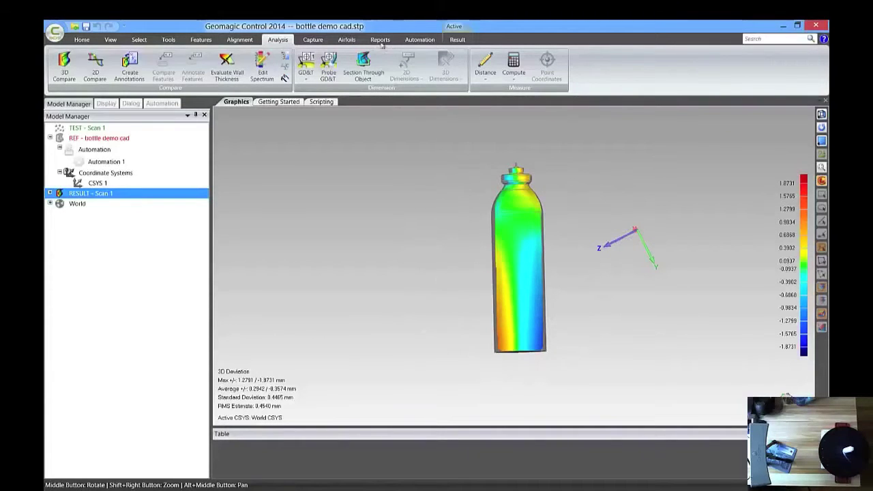
pyautogui.click(364, 65)
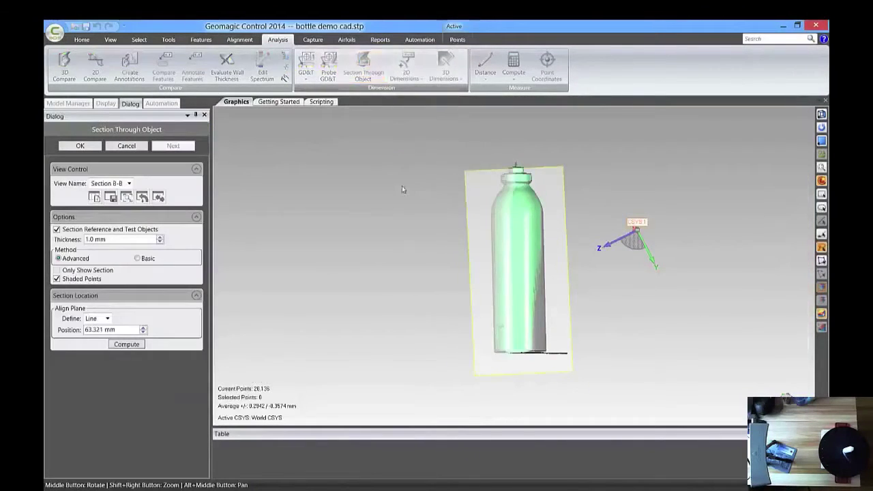
pyautogui.moveTo(396, 286); pyautogui.dragTo(510, 163, button='middle')
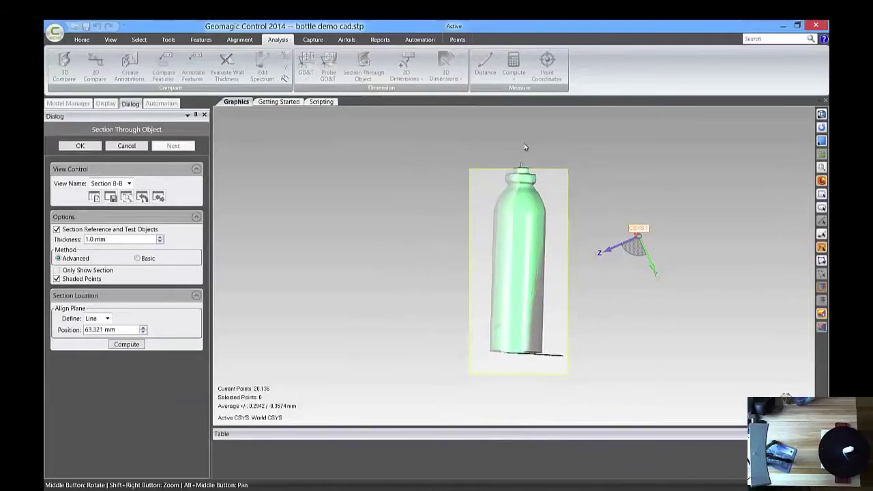
pyautogui.moveTo(520, 145); pyautogui.dragTo(523, 402)
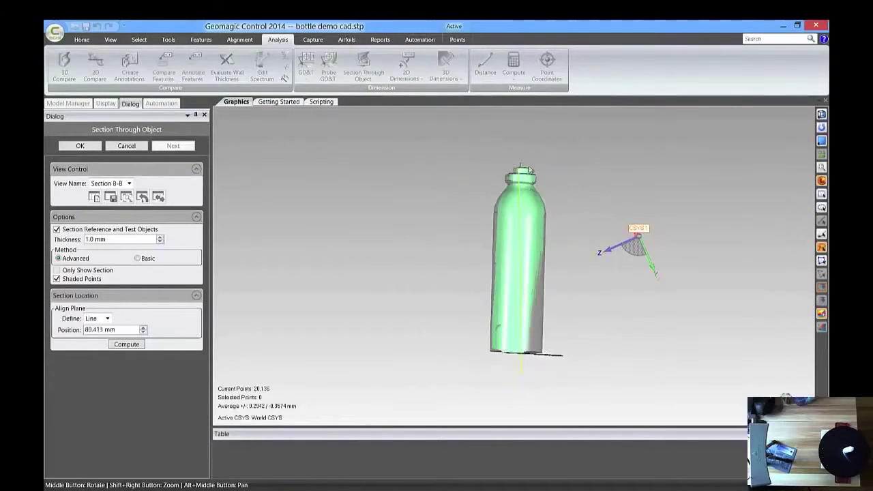
pyautogui.moveTo(522, 145); pyautogui.dragTo(521, 388)
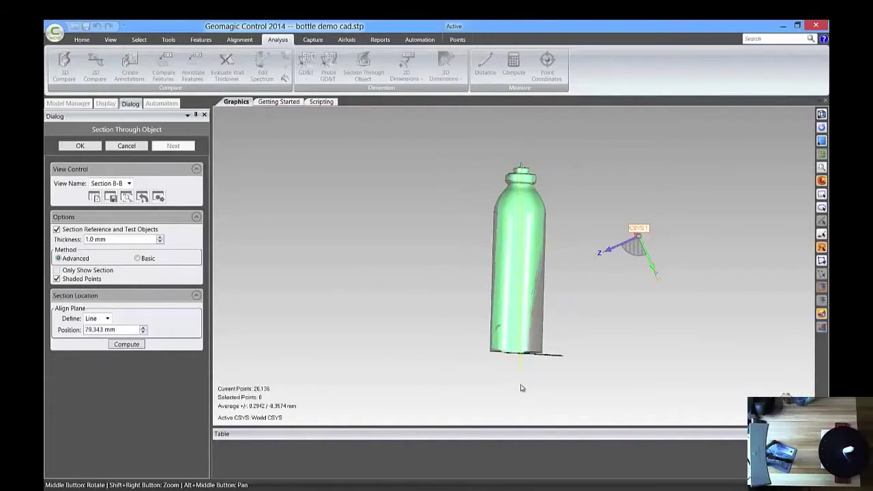
pyautogui.click(131, 344)
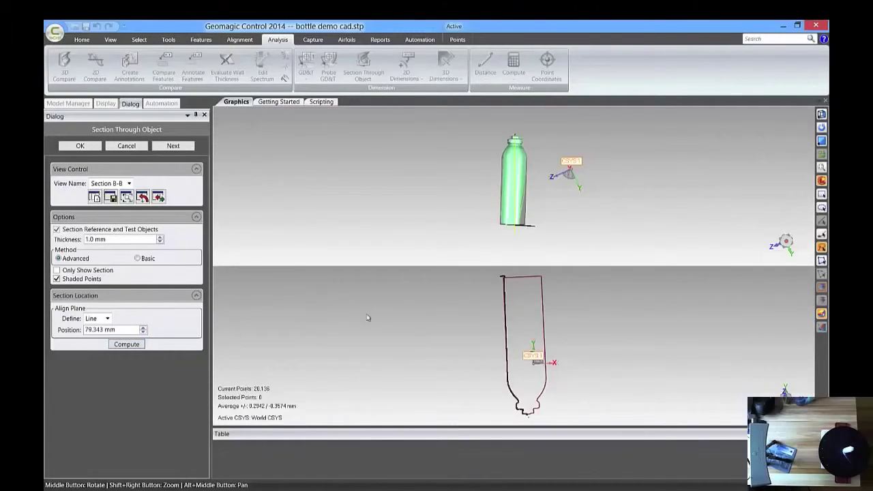
pyautogui.moveTo(499, 321); pyautogui.dragTo(525, 320, button='middle')
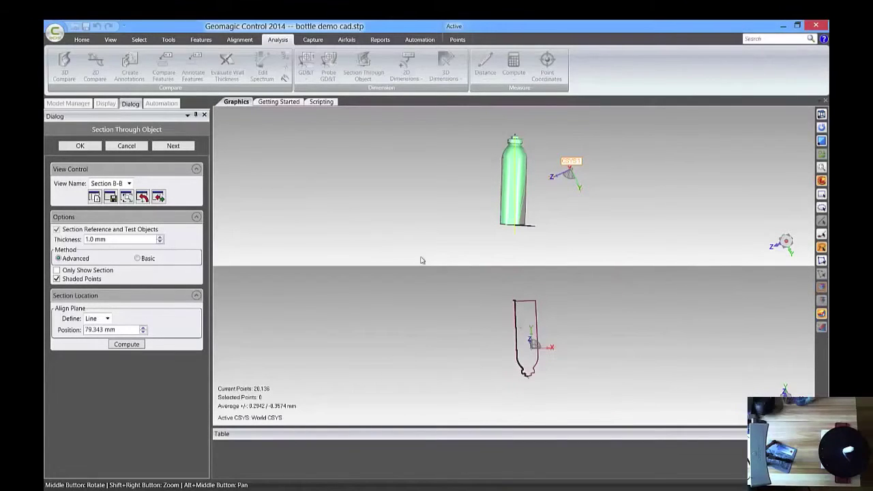
# Step: Add radius dimension D1 on the Section B-B shoulder curve: 25.9682 measured, 26.6308 nominal
pyautogui.click(81, 146)
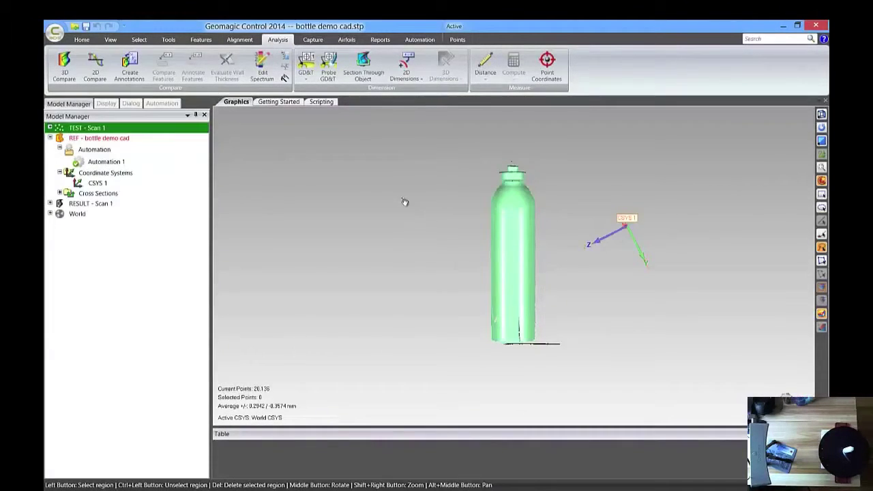
pyautogui.click(406, 63)
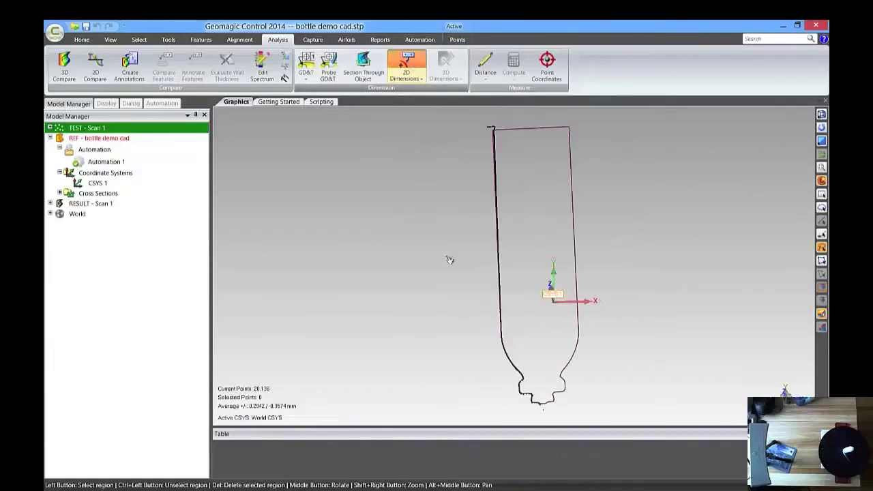
pyautogui.moveTo(482, 336)
pyautogui.mouseDown()
pyautogui.moveTo(518, 342)
pyautogui.moveTo(522, 372)
pyautogui.mouseUp()
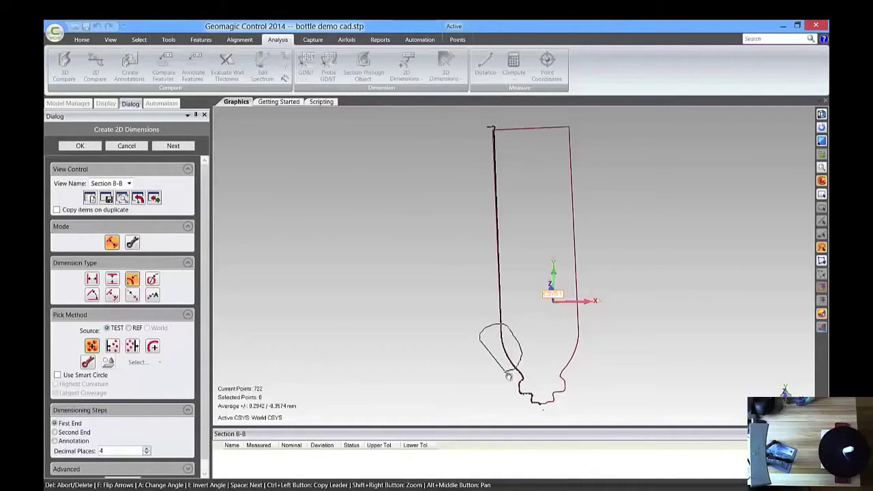
pyautogui.click(427, 324)
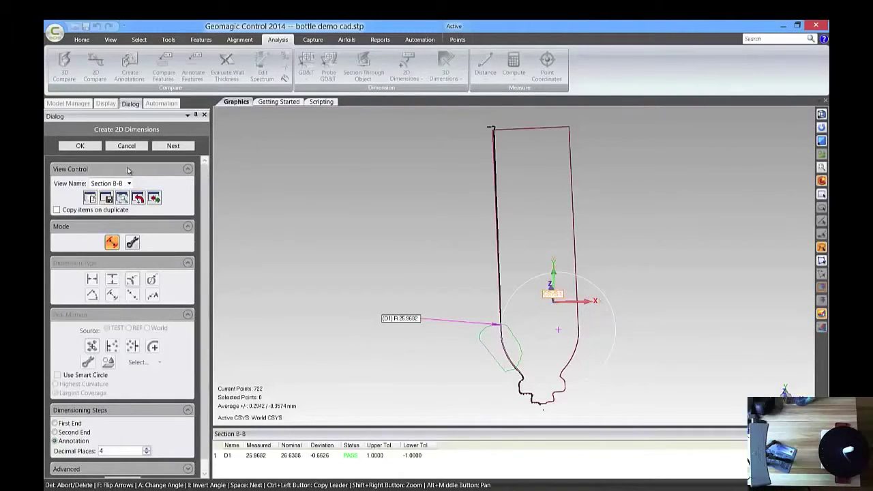
pyautogui.click(173, 146)
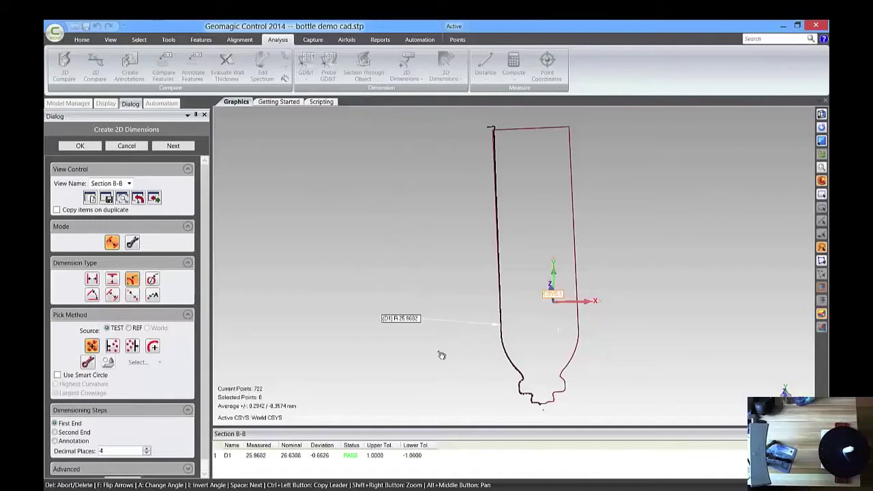
pyautogui.click(96, 146)
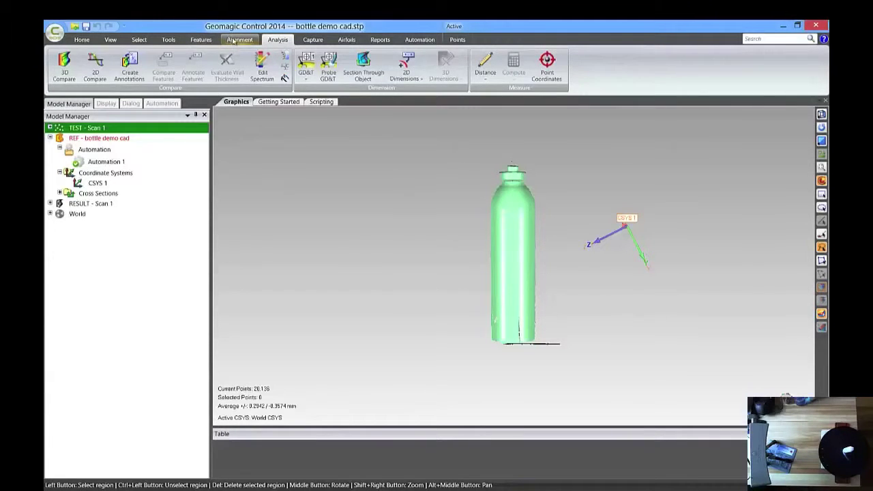
# Step: Create the PDF inspection report from the Reports tab
pyautogui.click(380, 39)
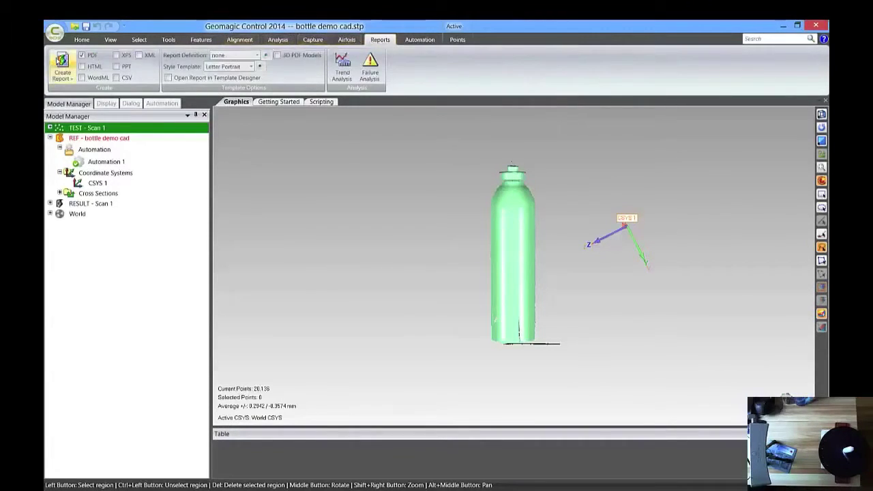
pyautogui.click(62, 65)
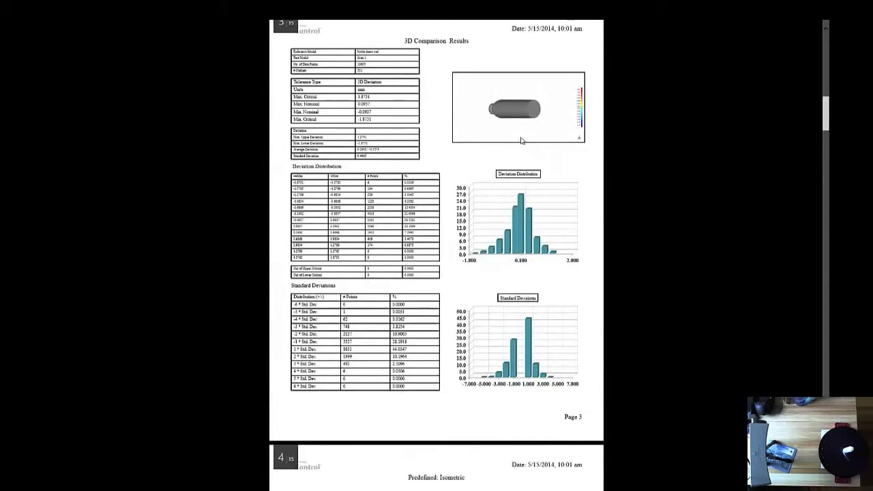
pyautogui.scroll(-2, 520, 141)
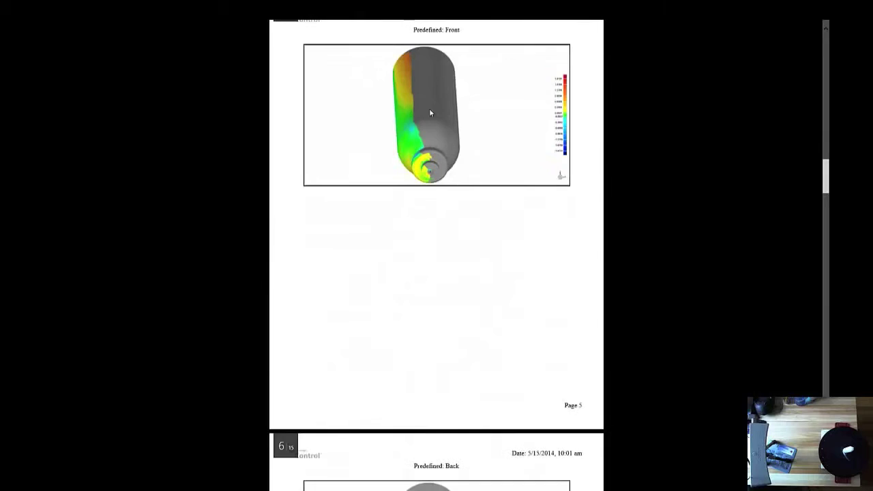
pyautogui.scroll(-10, 541, 130)
pyautogui.scroll(-20, 502, 160)
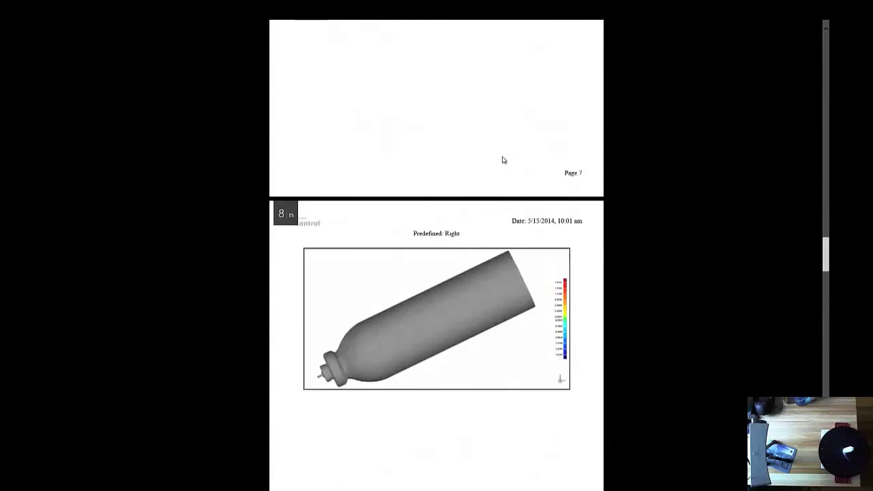
pyautogui.scroll(-12, 503, 160)
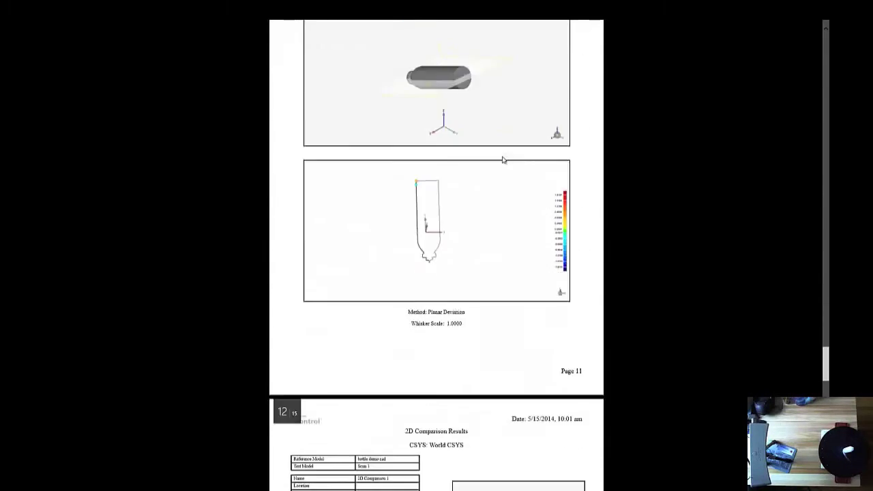